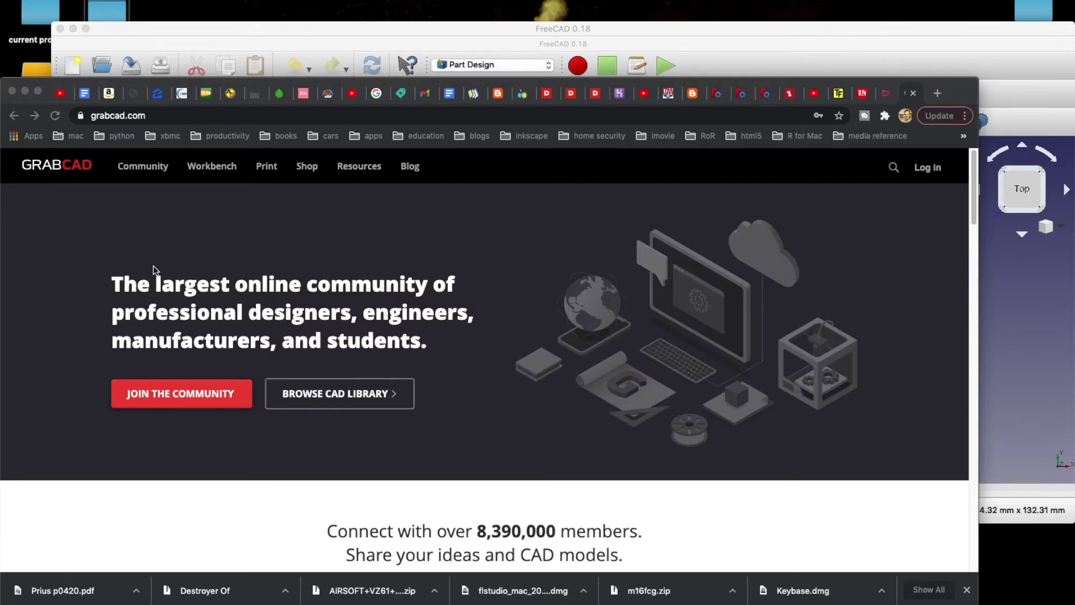
Go to GrabCAD's CAD model library from the Community menu
click(144, 166)
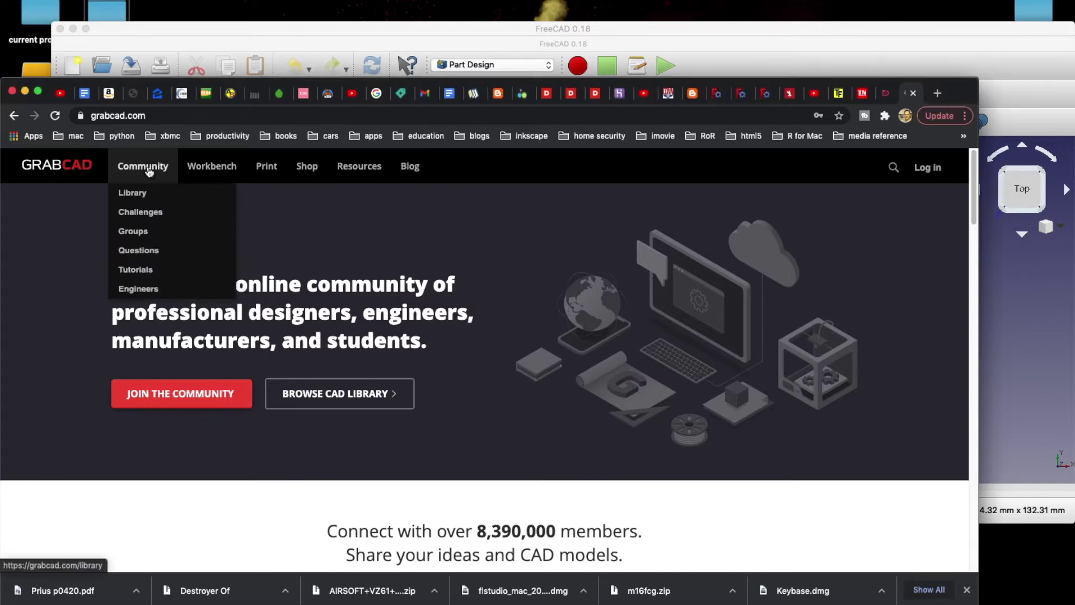
click(132, 193)
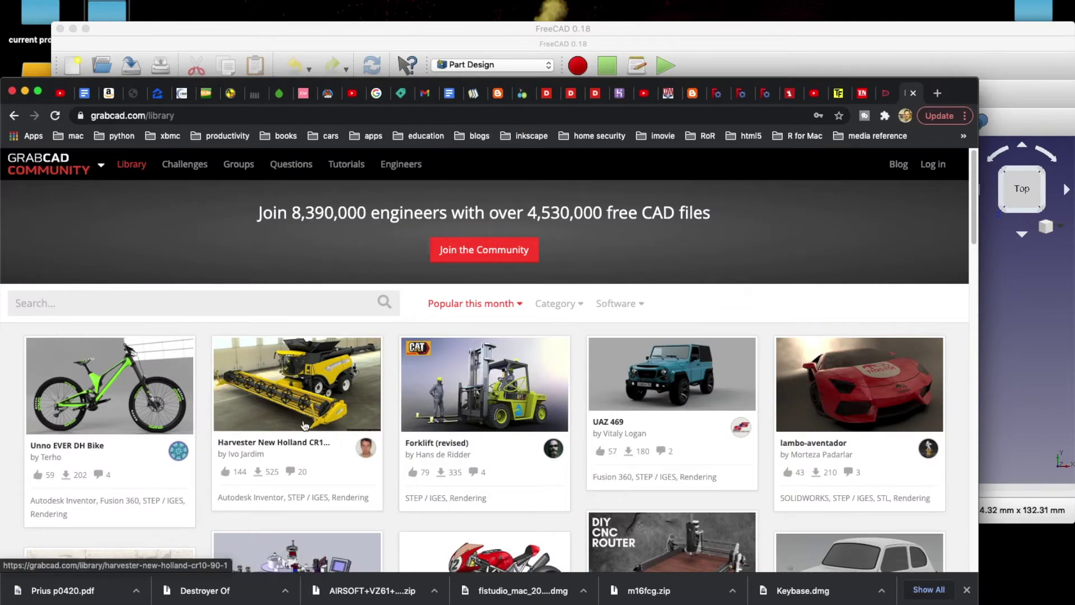
scroll(351, 427, down, 5)
scroll(352, 427, up, 5)
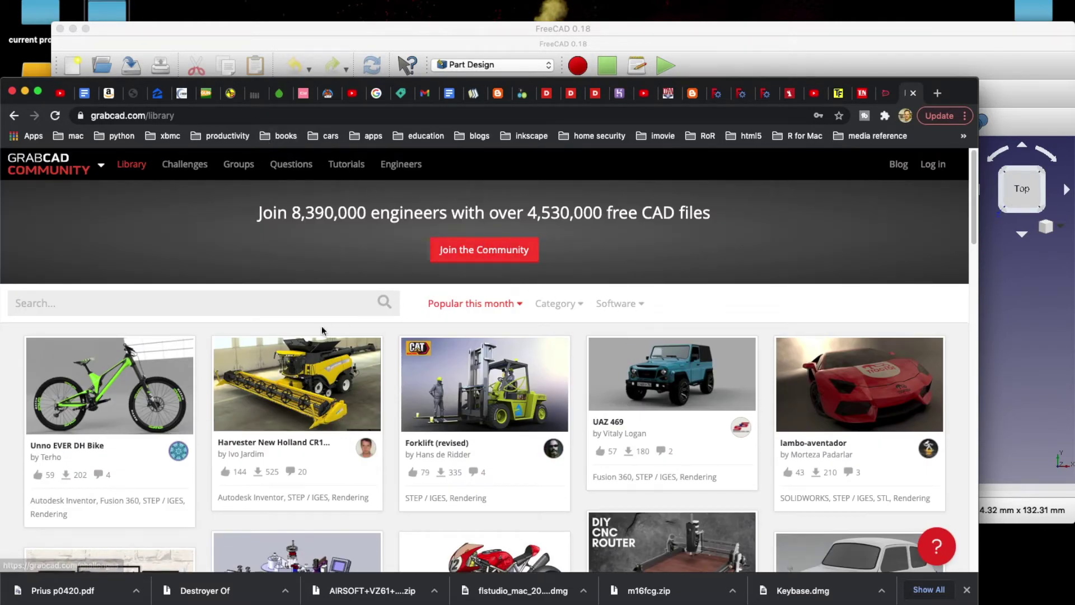
Search the library for 'camera' and browse down the results for the tripod mount
click(313, 306)
text(c)
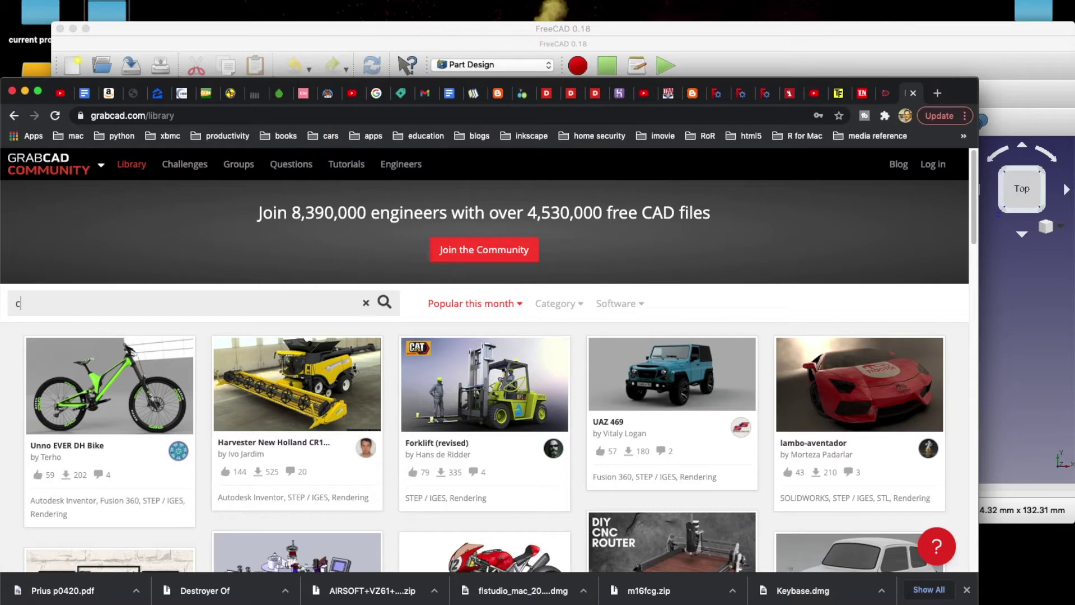
text(amera)
key(Return)
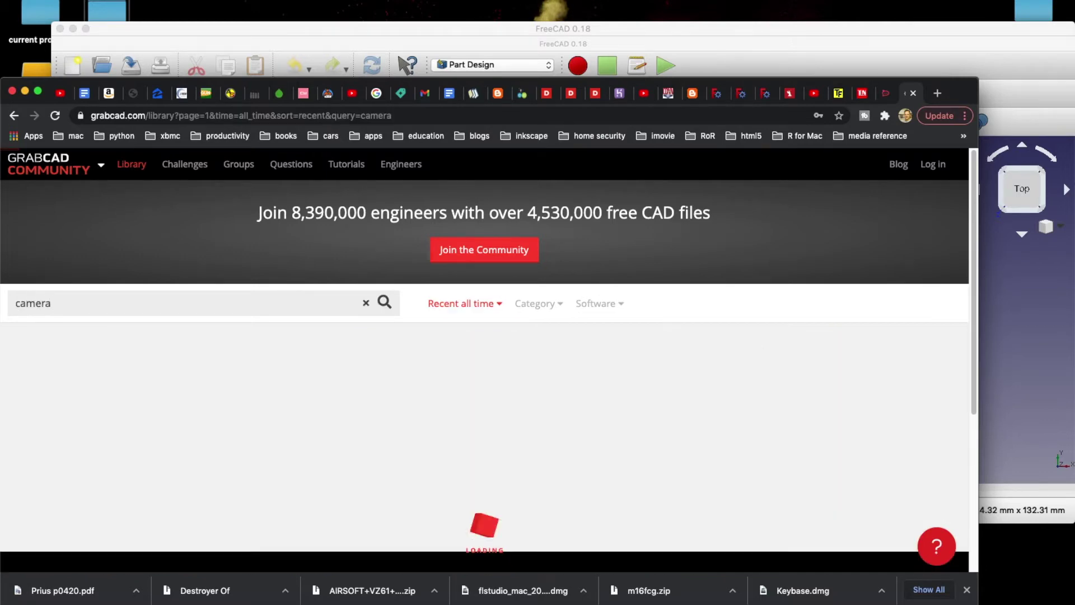
scroll(402, 498, down, 1)
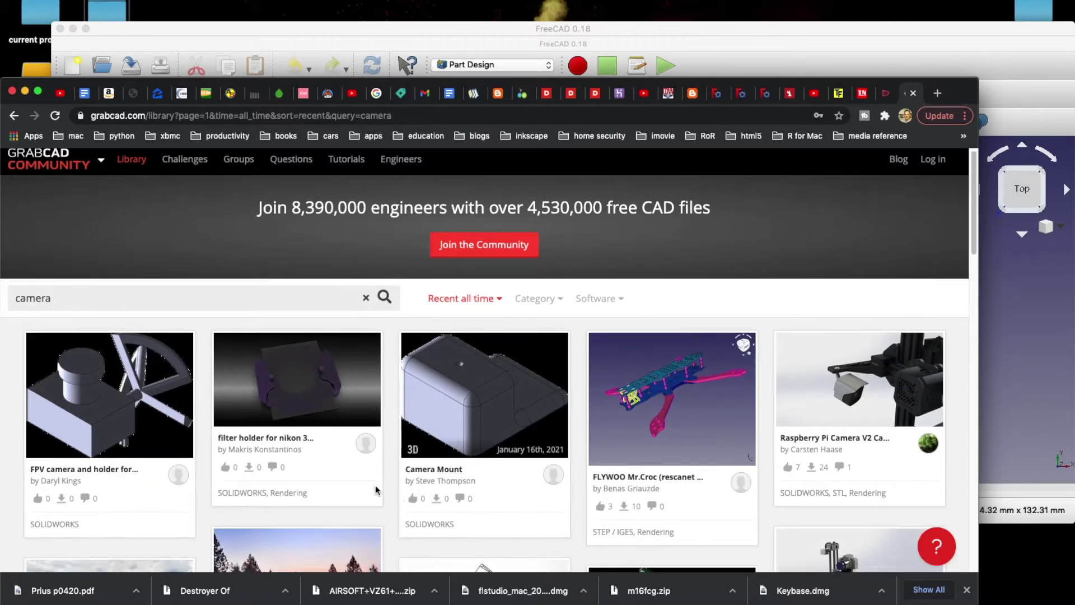
scroll(374, 491, down, 5)
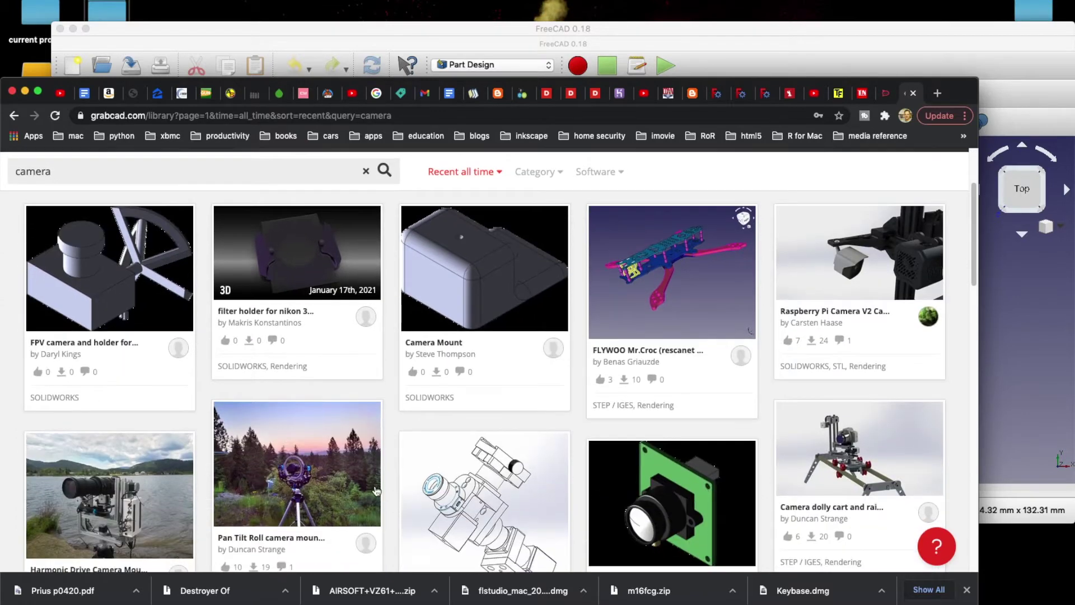
scroll(375, 491, down, 1)
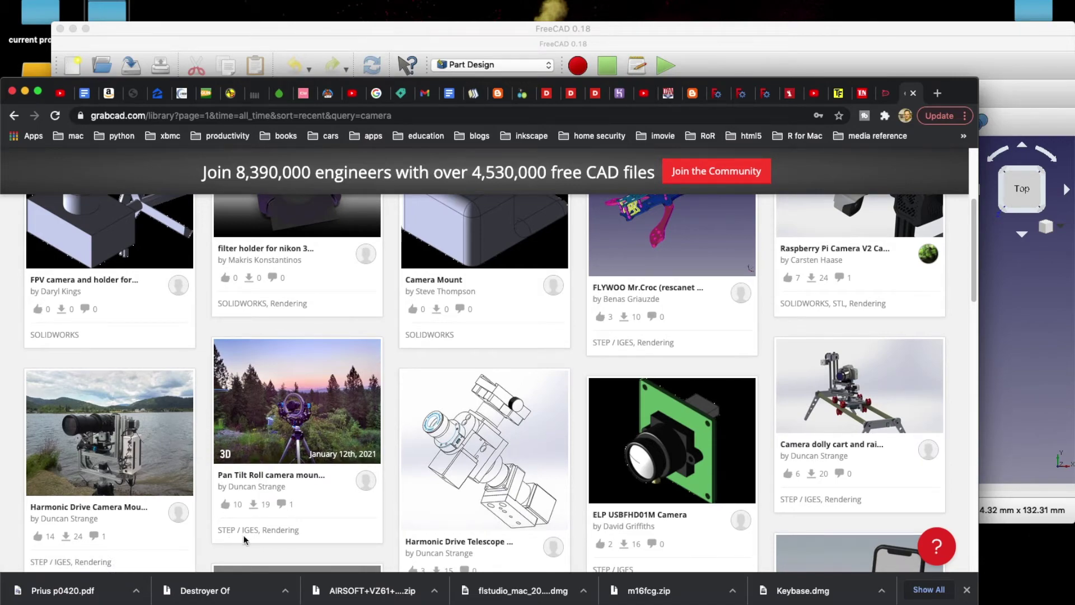
scroll(506, 438, down, 5)
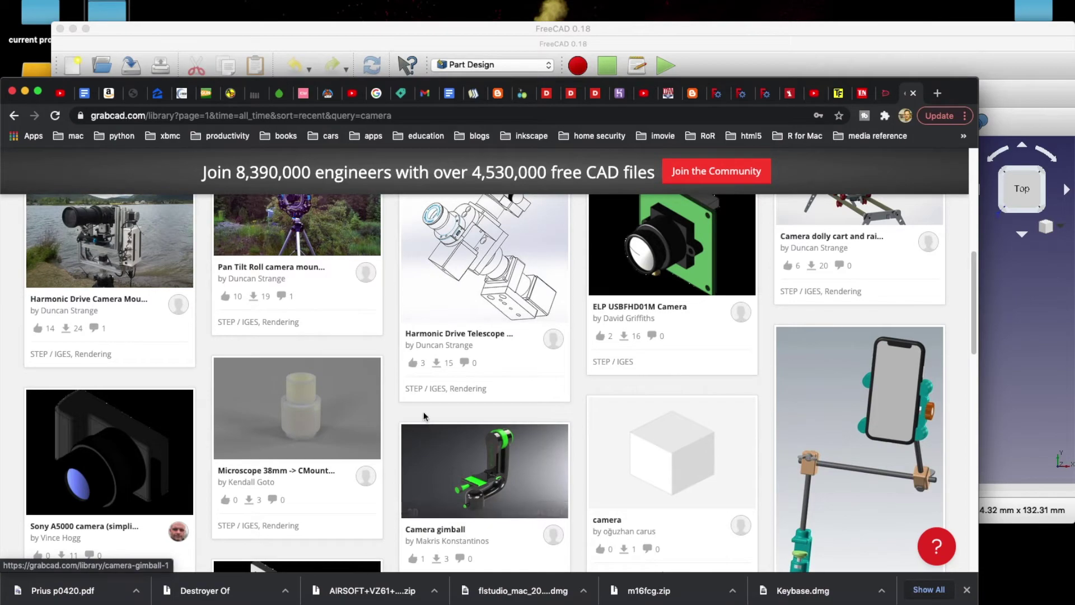
scroll(424, 418, down, 2)
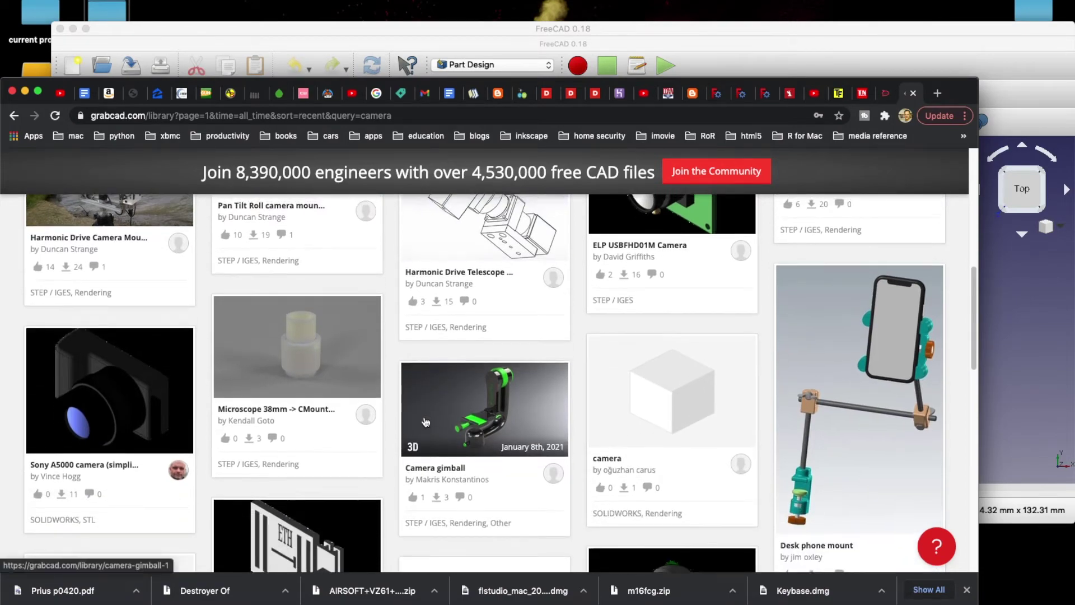
scroll(424, 421, up, 3)
scroll(426, 423, down, 3)
scroll(425, 423, down, 8)
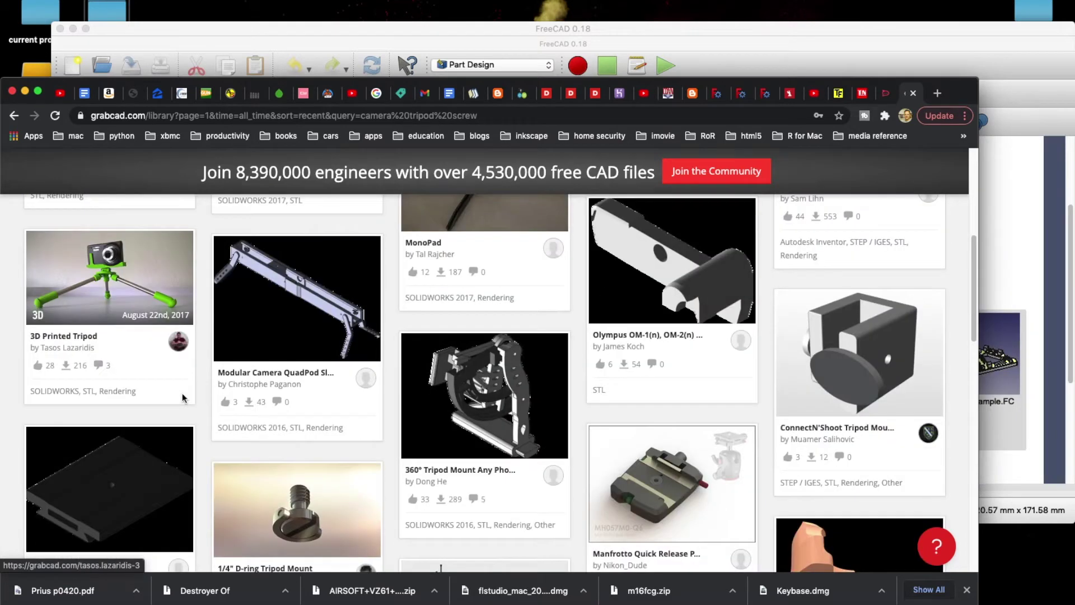
scroll(182, 397, down, 3)
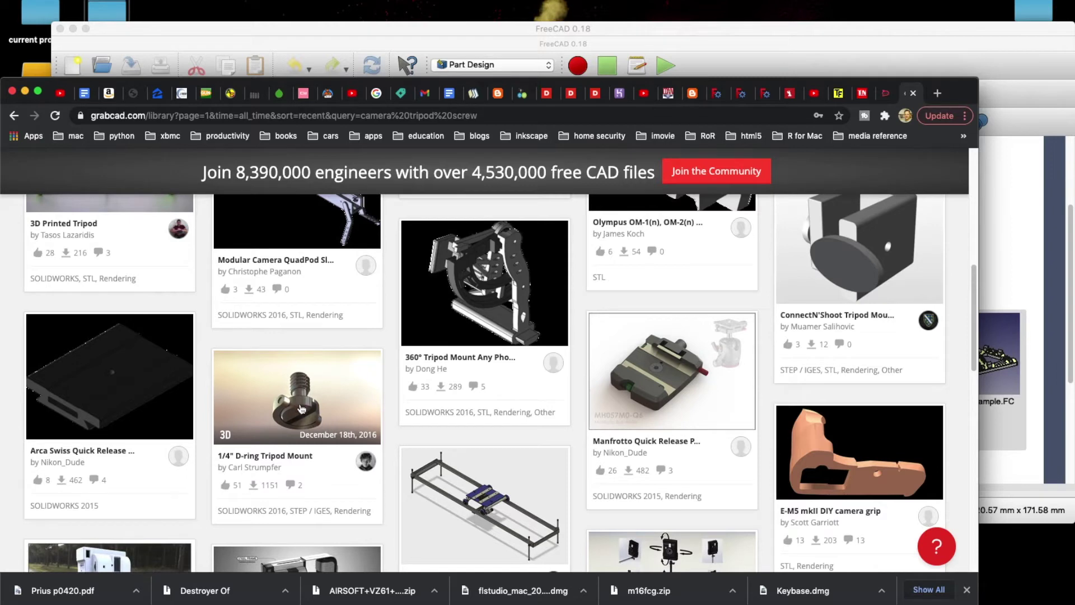
Open the 1/4" D-ring Tripod Mount model page and scroll to its files
click(287, 400)
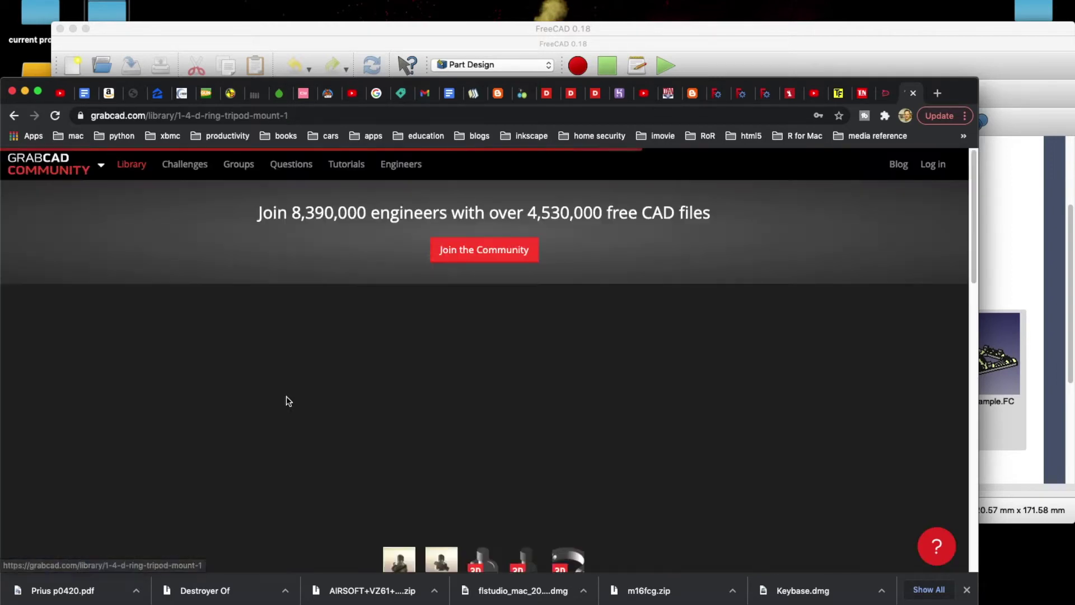
scroll(401, 423, down, 2)
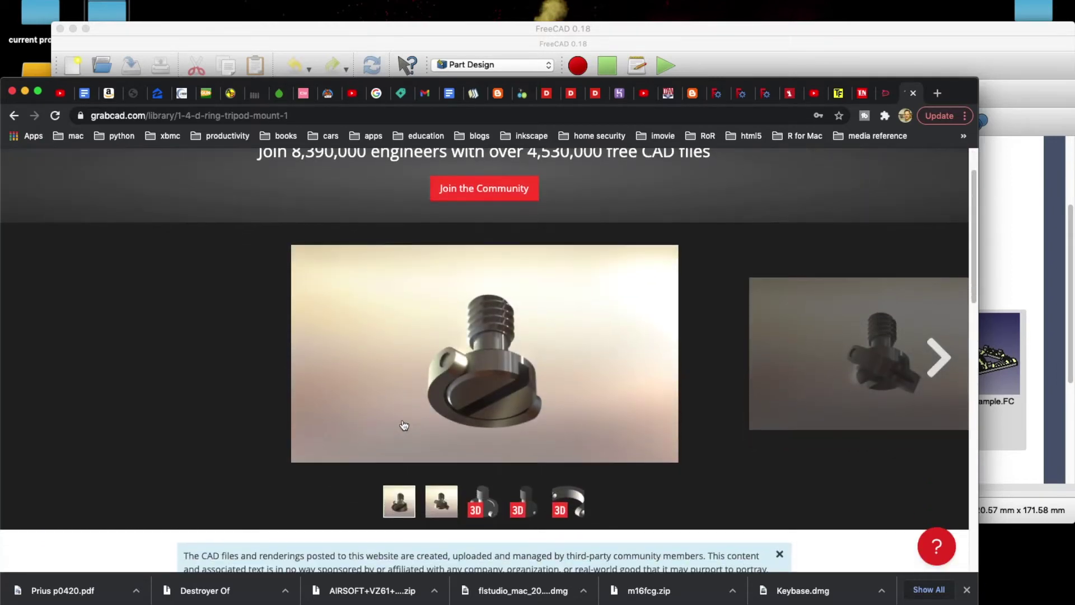
scroll(403, 425, down, 1)
scroll(475, 420, down, 2)
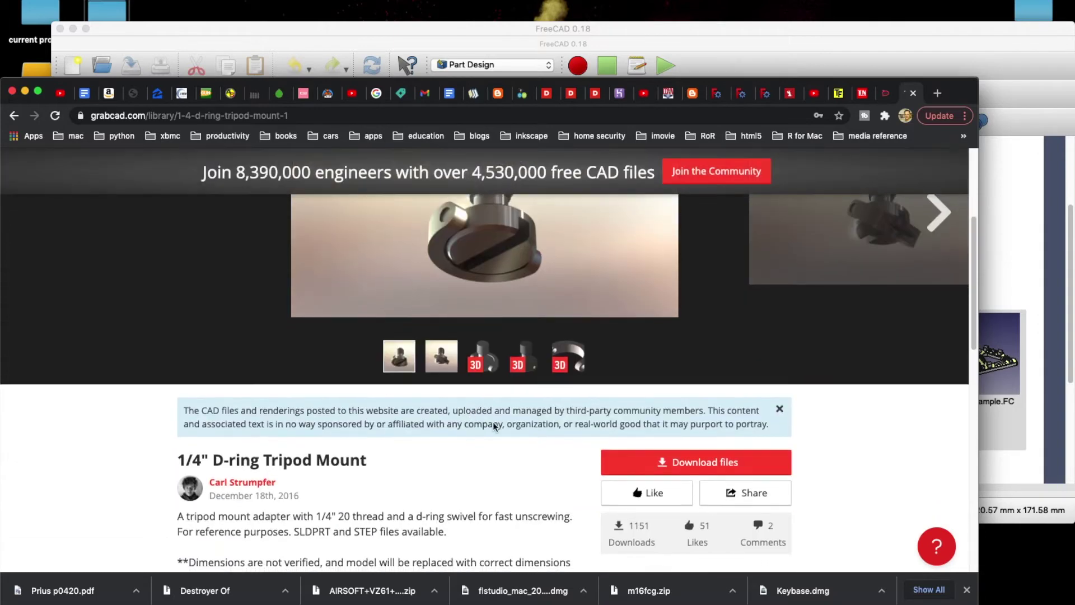
Download the D-ring mount's files, signing in with the saved account
click(613, 473)
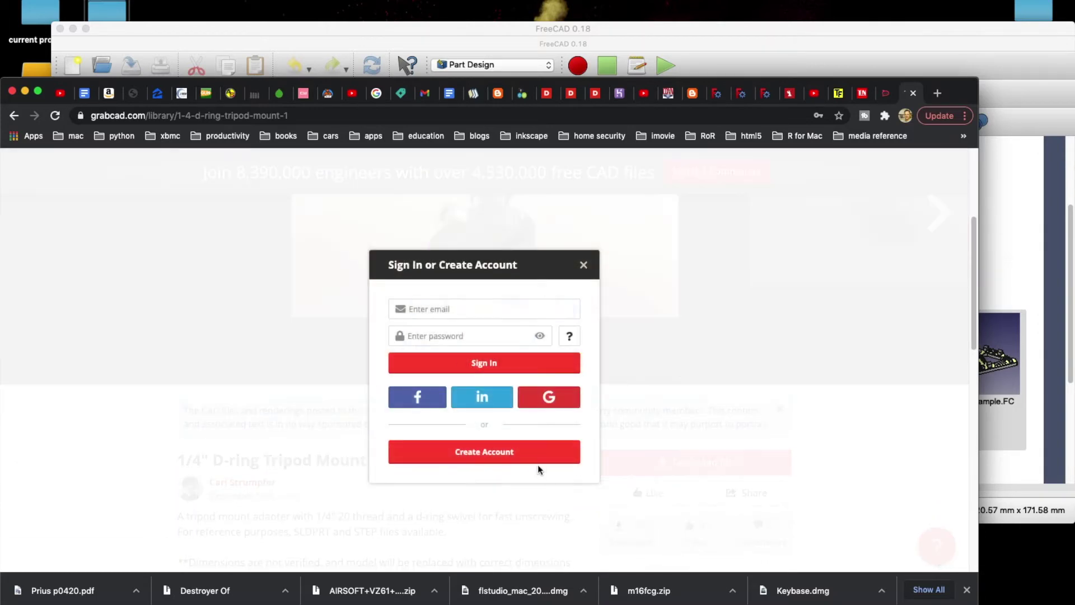
click(469, 365)
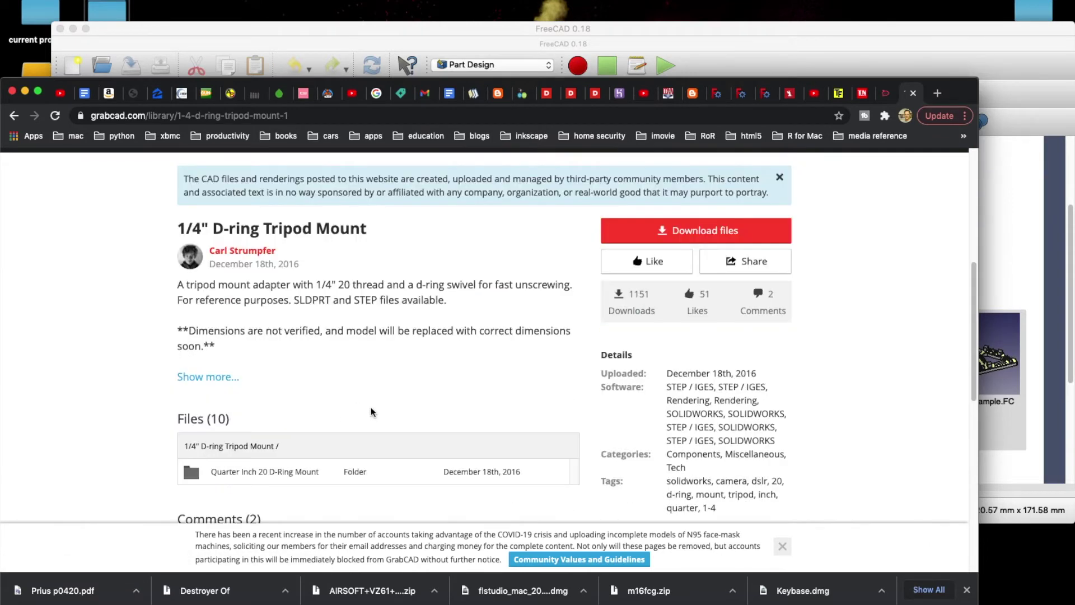
scroll(371, 412, down, 5)
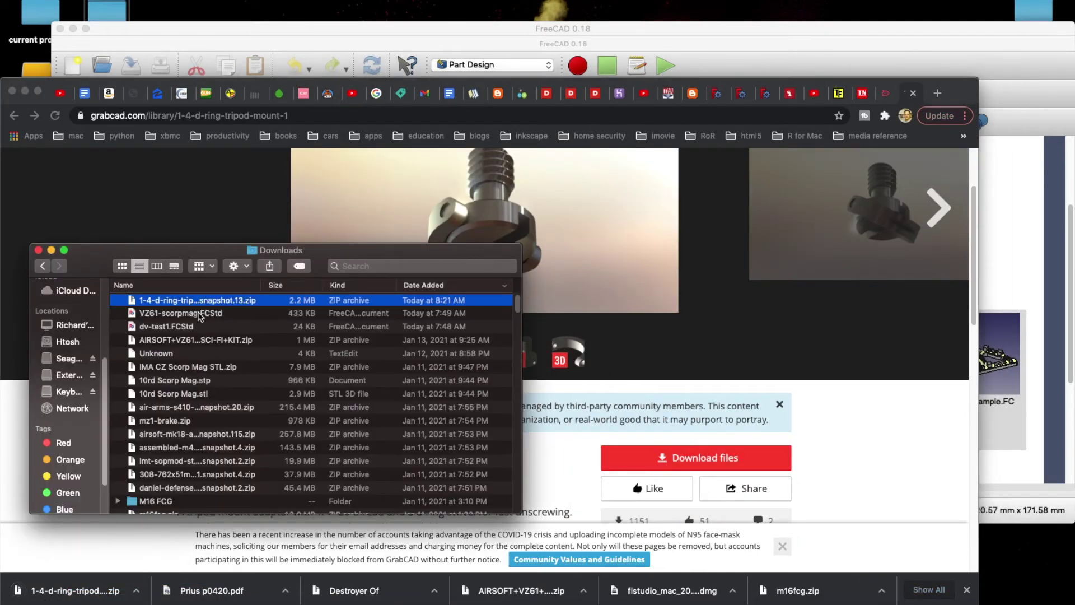
Extract the D-ring zip and open the Quarter Inch 20 D-Ring Mount folder, then minimize the window
double_click(197, 302)
double_click(156, 303)
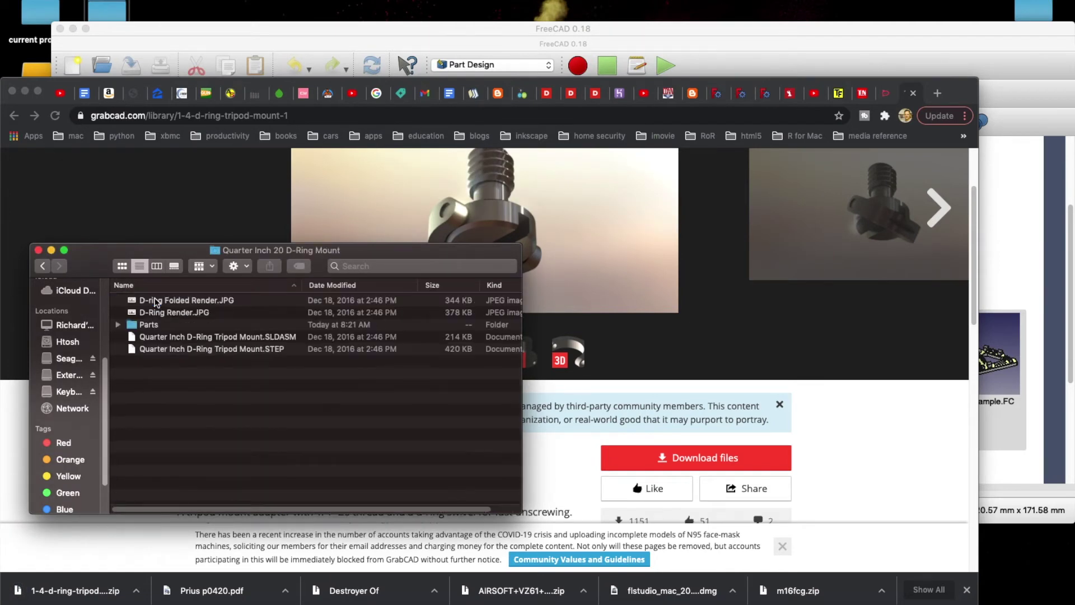
drag(282, 250, 462, 236)
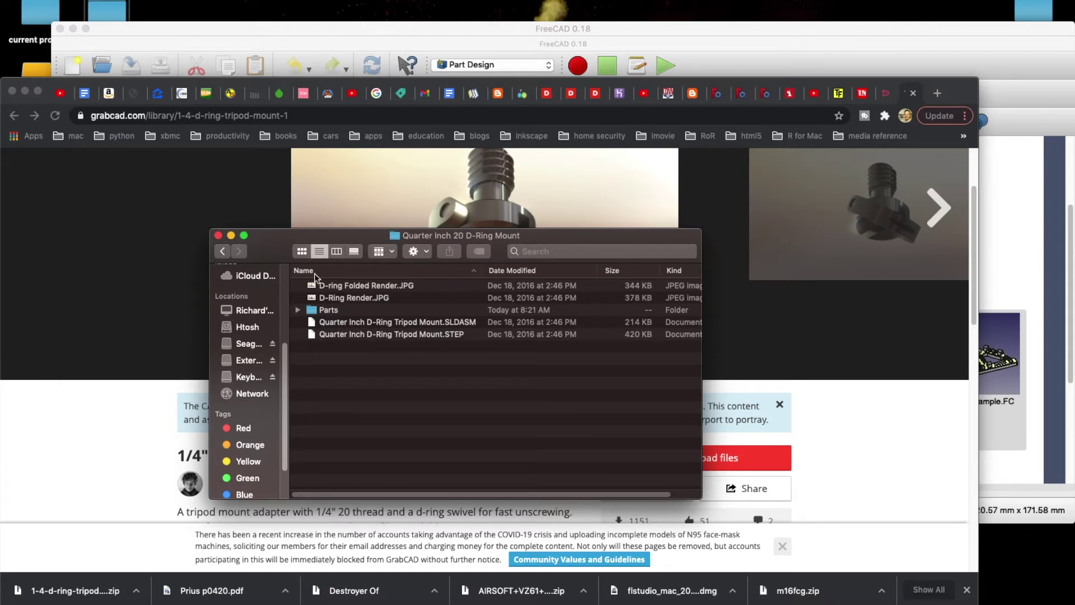
click(231, 235)
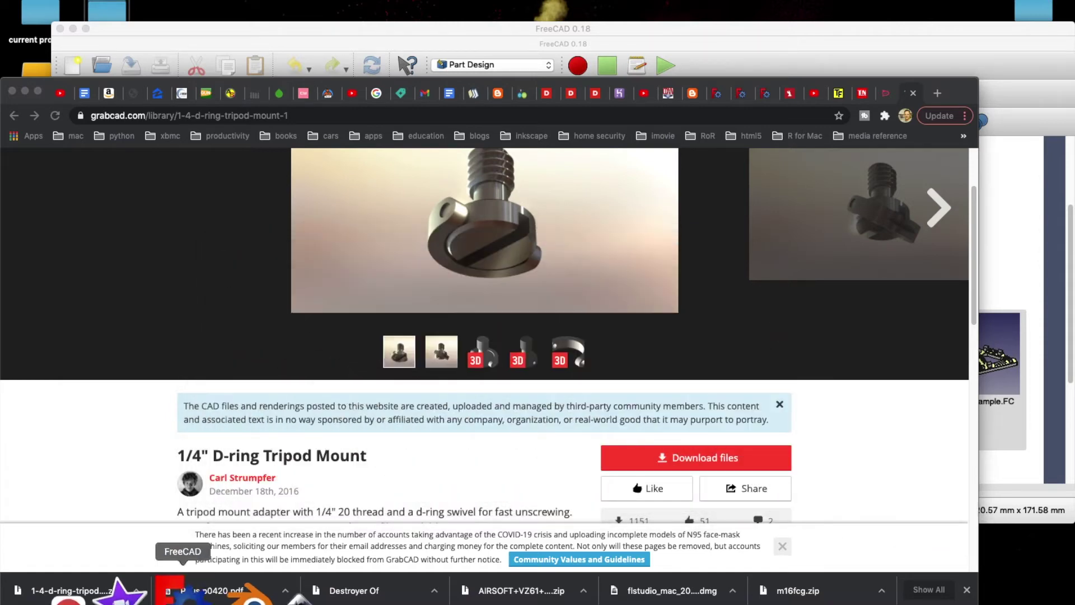
Open the D-ring tripod mount STEP file from the Quarter Inch 20 D-Ring Mount folder in FreeCAD
click(183, 588)
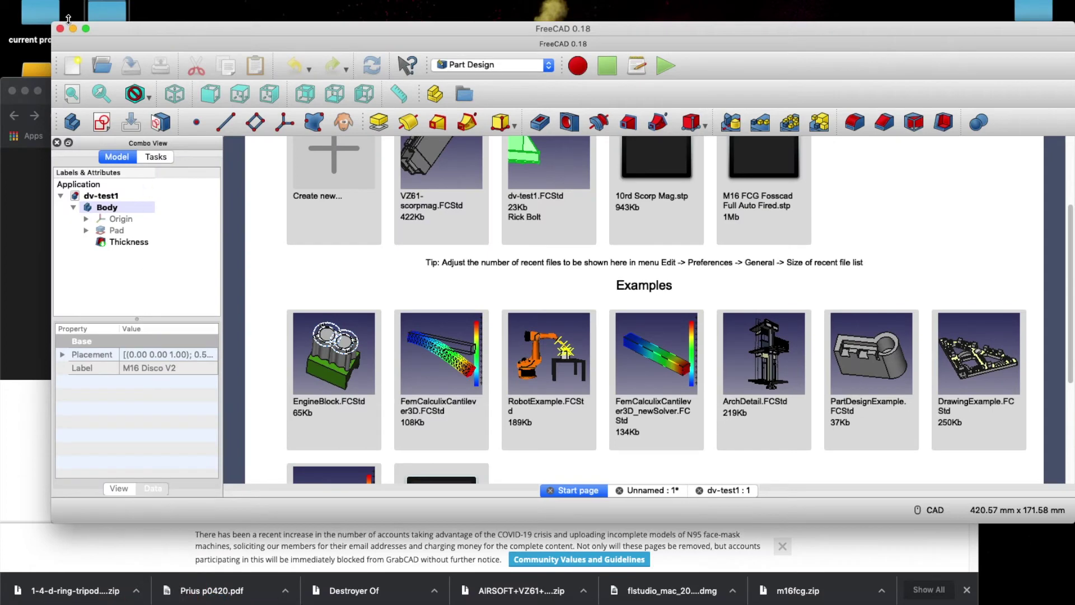
click(157, 0)
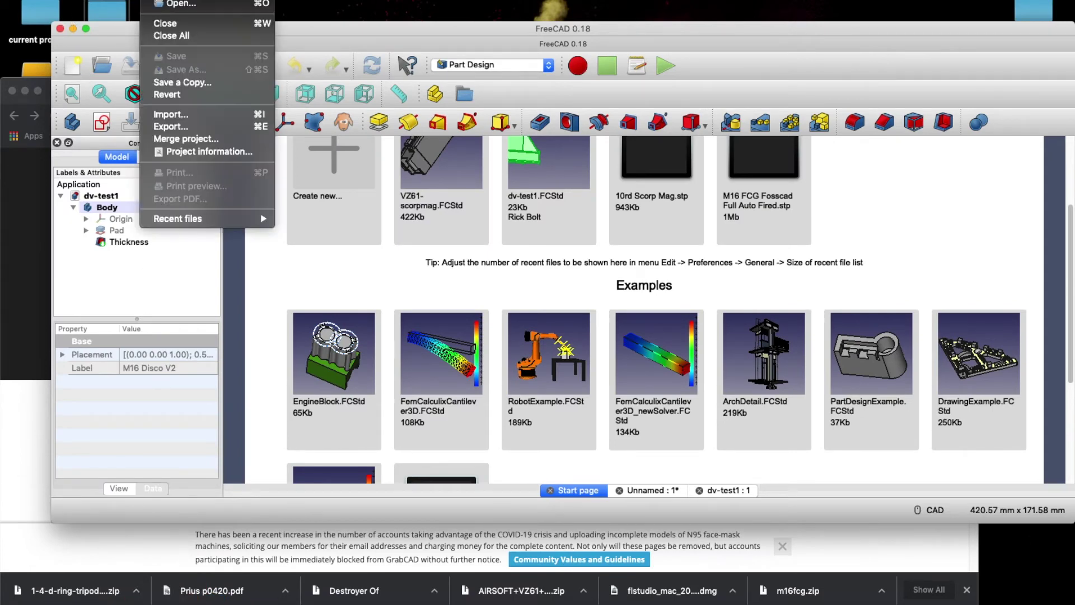
click(171, 5)
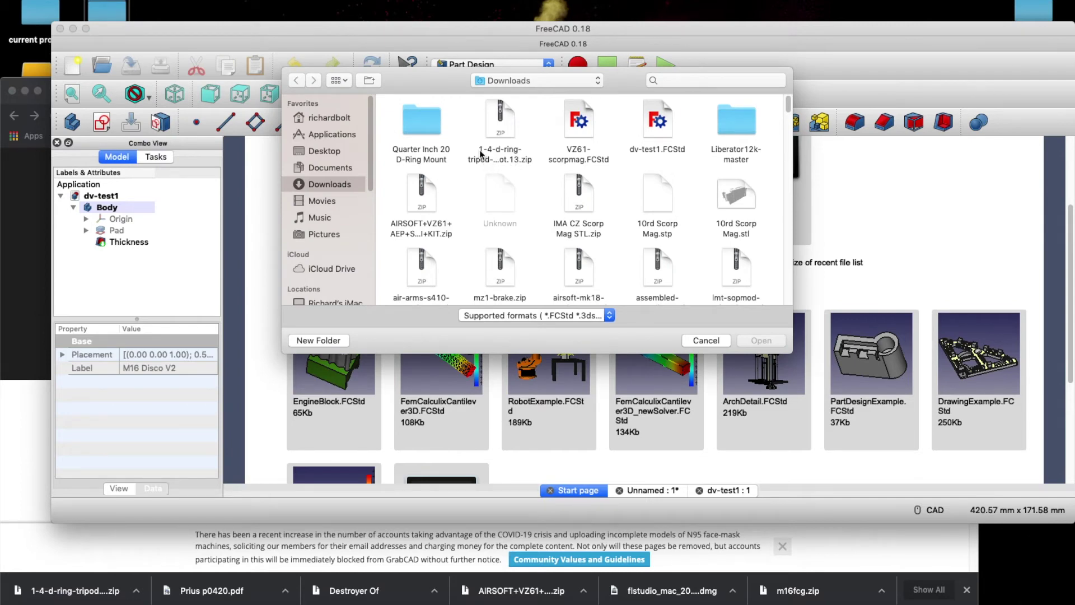
double_click(433, 135)
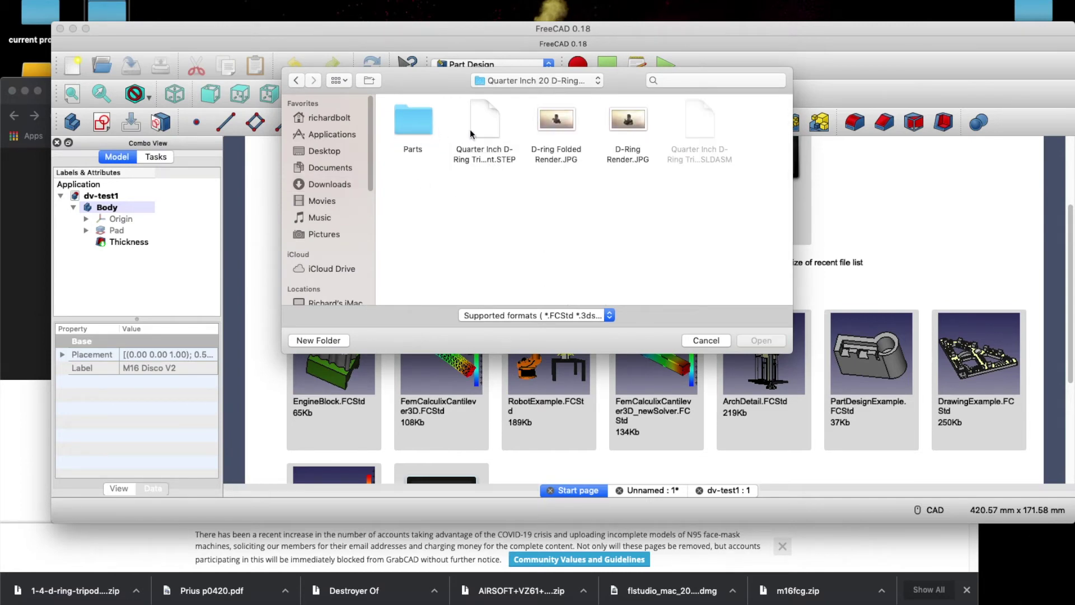
click(483, 158)
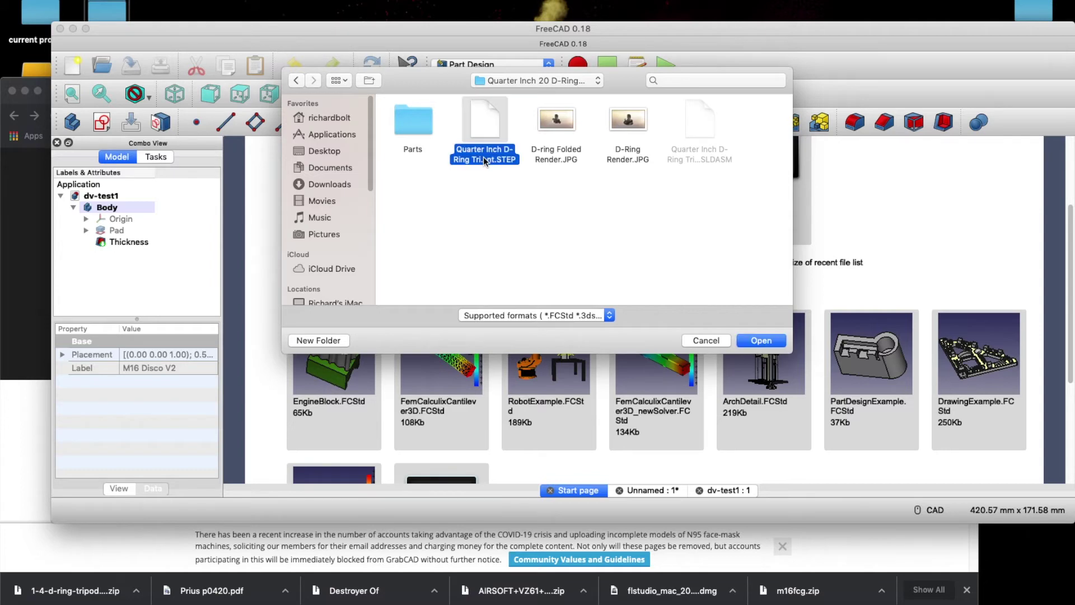
click(771, 344)
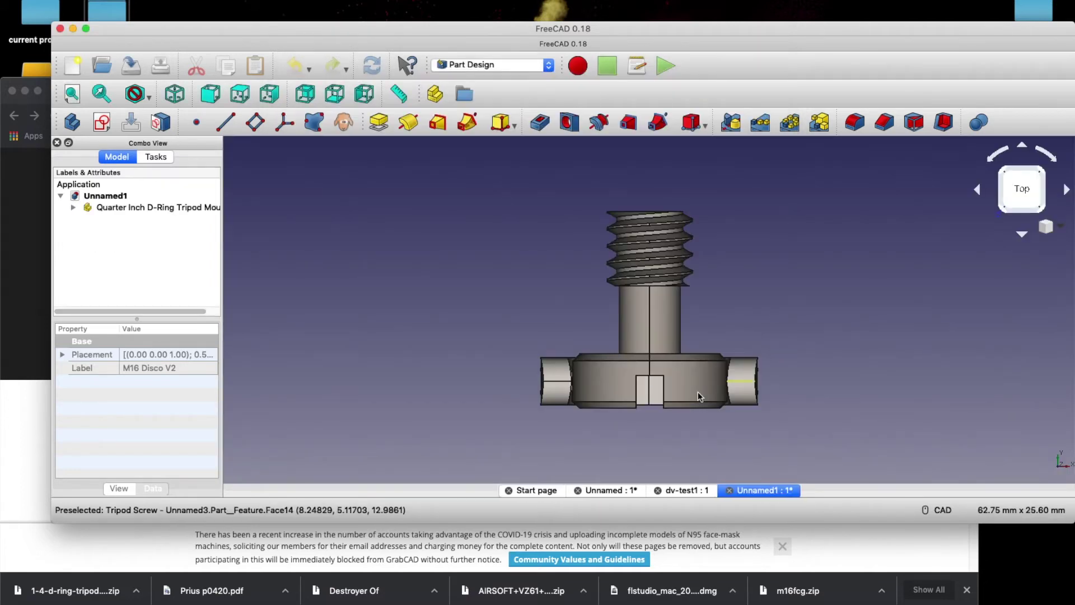
Rotate the view with the navigation cube, then expand the assembly to list its four parts
click(978, 191)
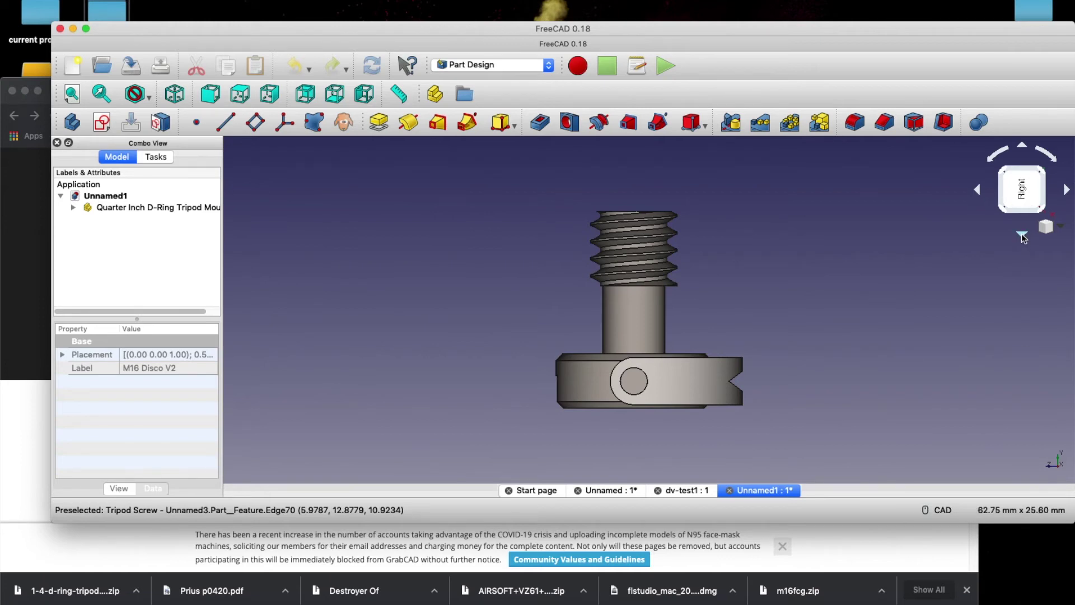
click(1023, 236)
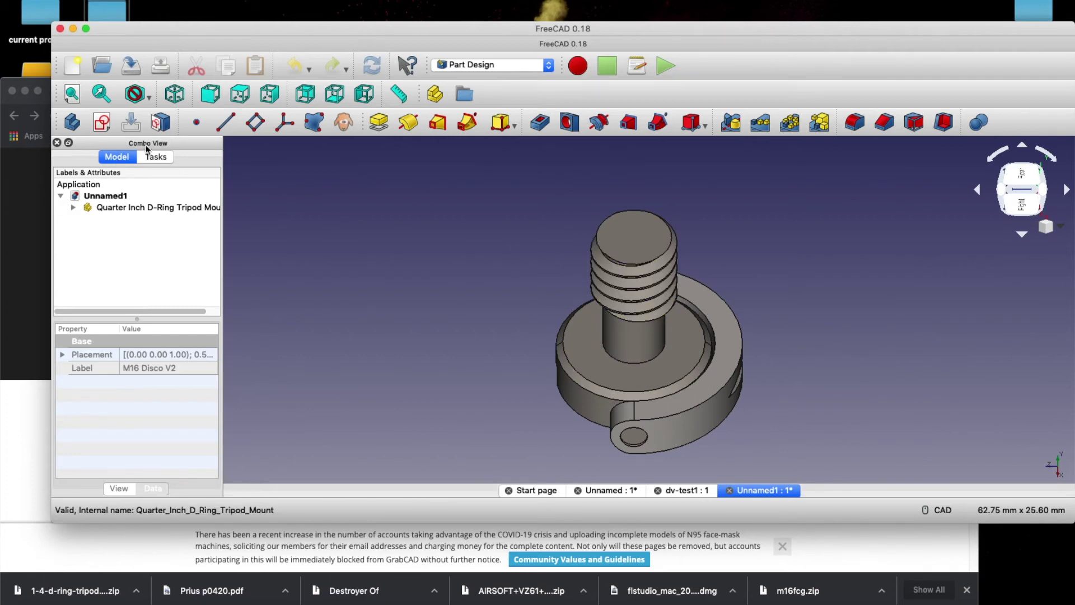
click(72, 208)
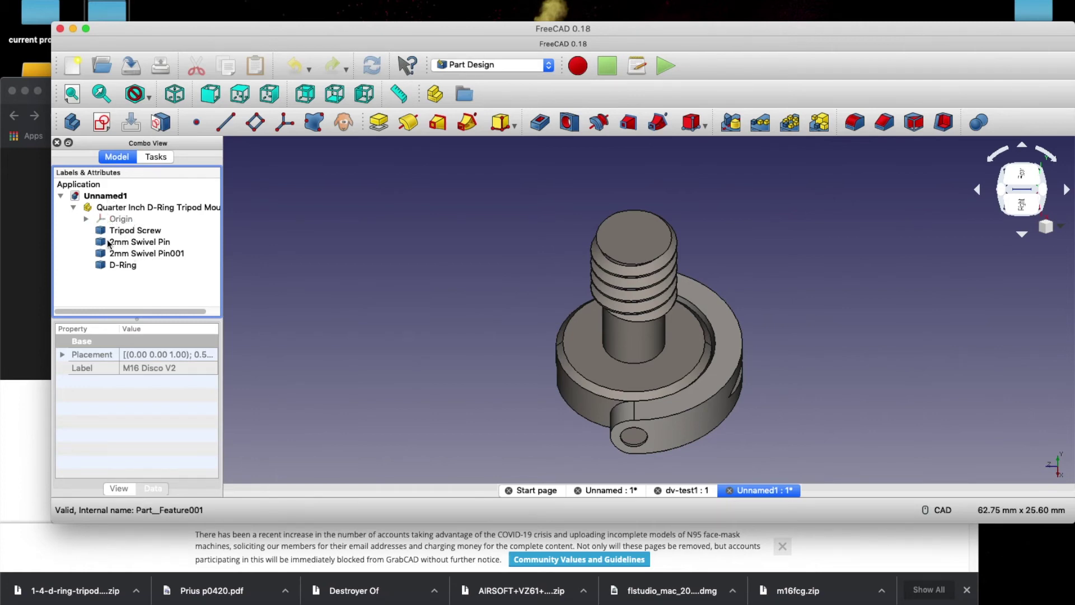
Select each part in the tree to identify the Tripod Screw, both swivel pins and D-Ring
click(127, 233)
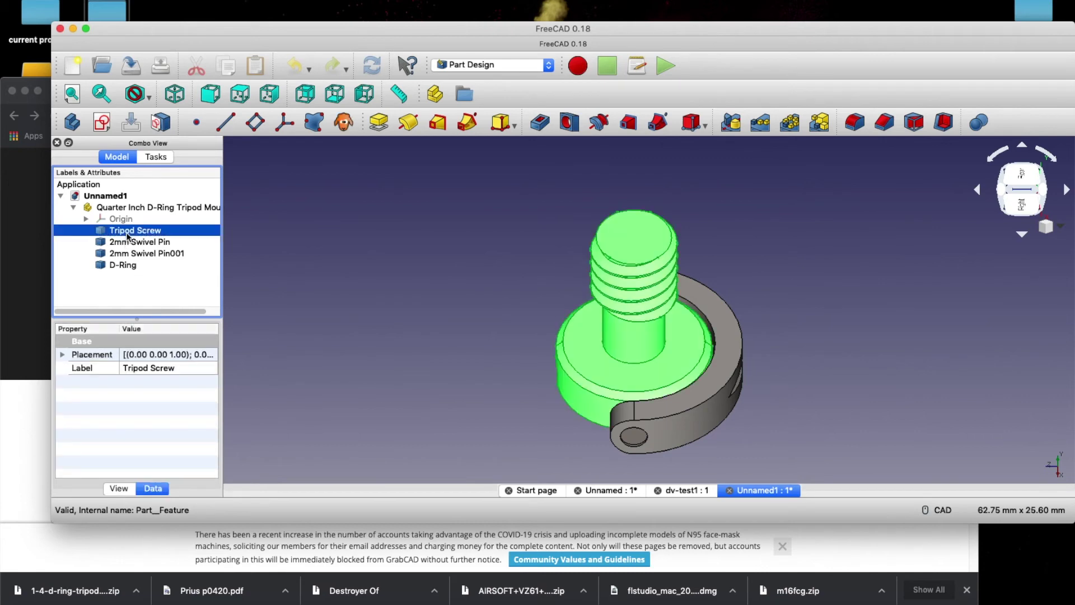
click(129, 242)
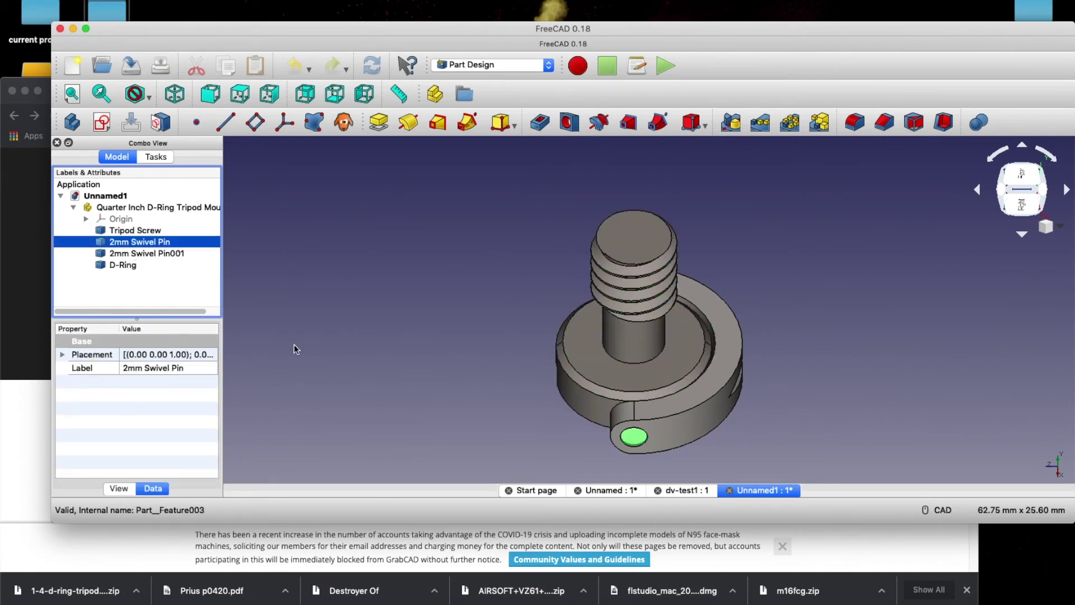
click(177, 253)
click(126, 265)
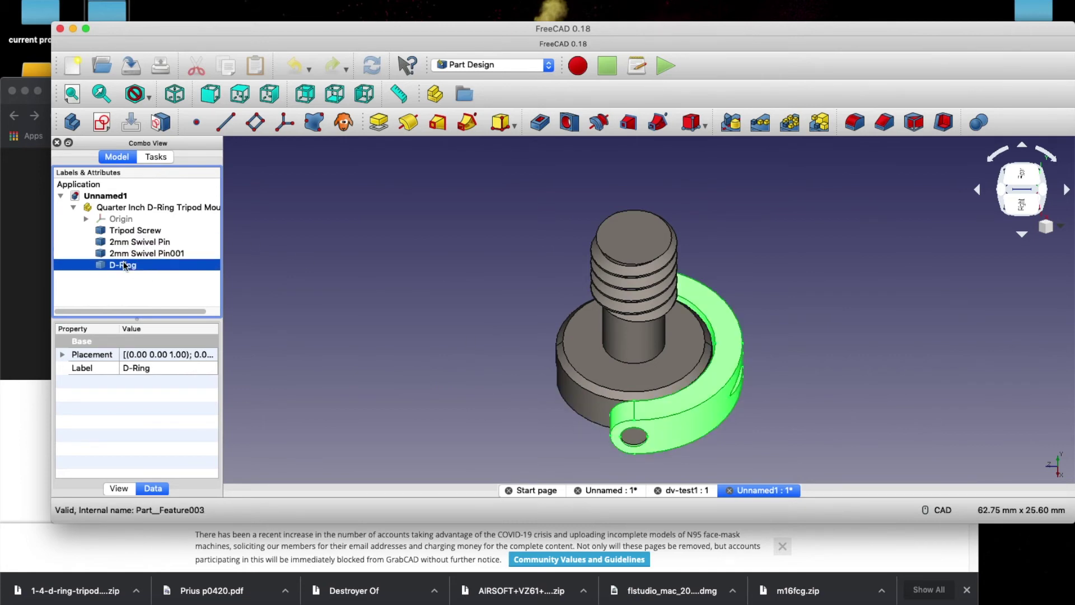
click(130, 253)
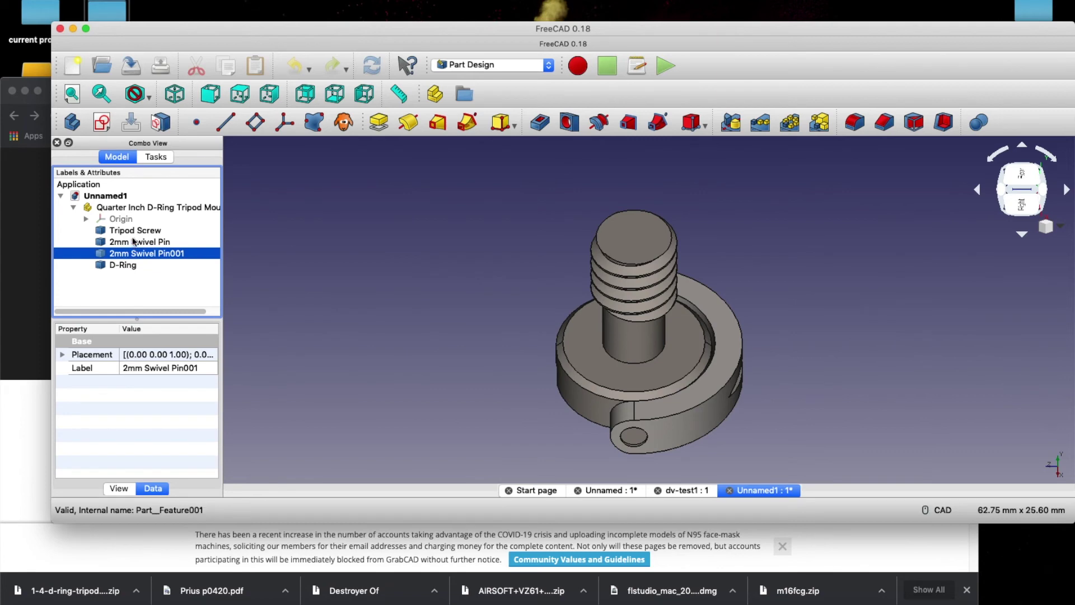
click(134, 241)
click(145, 232)
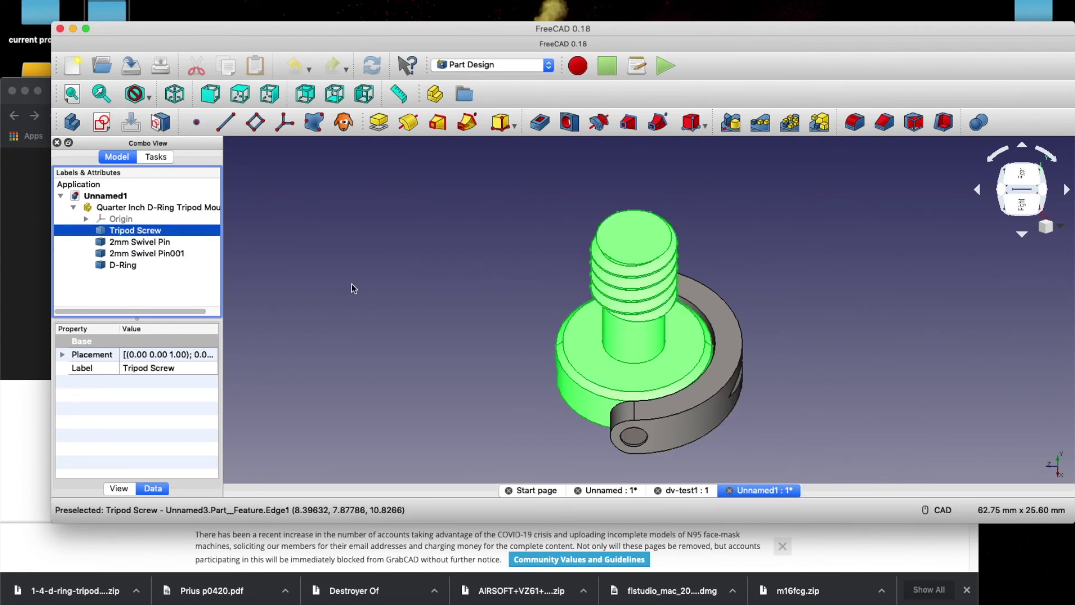
Hide the Tripod Screw, 2mm Swivel Pin and 2mm Swivel Pin001
key(space)
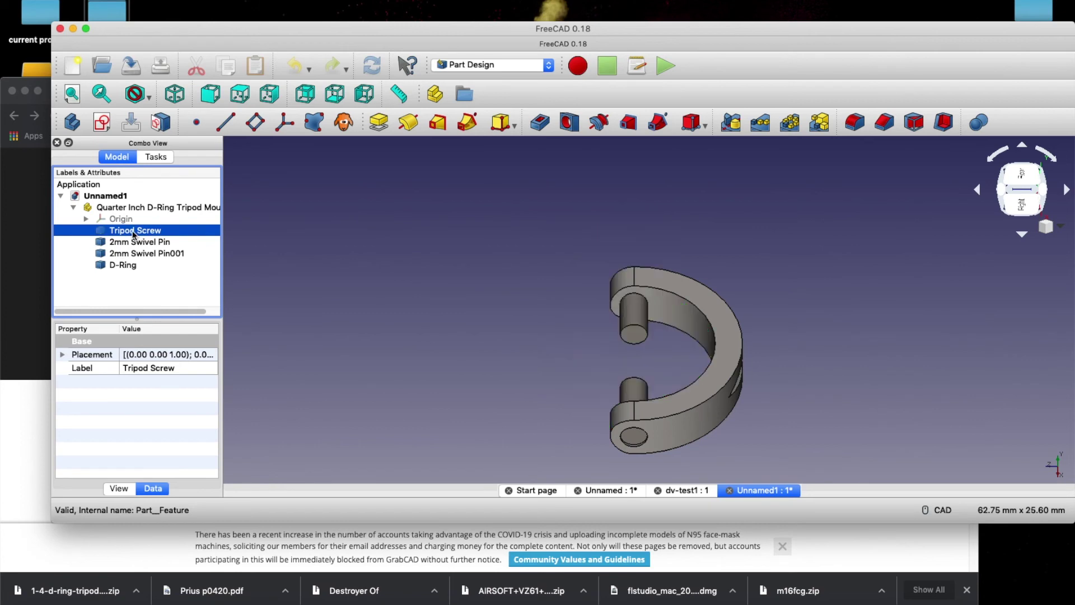
click(129, 244)
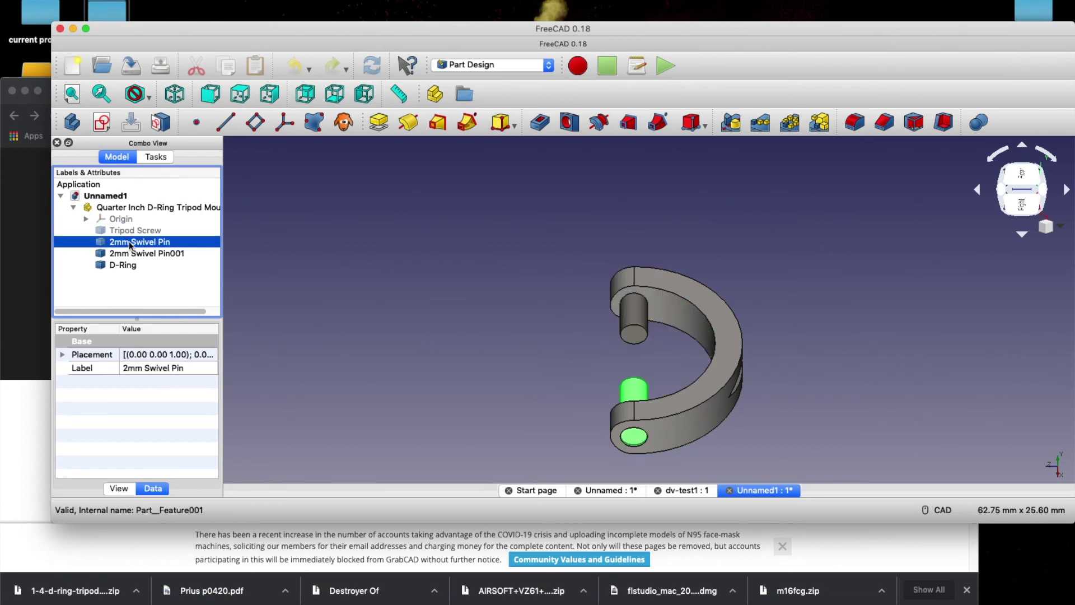
key(space)
click(130, 255)
key(space)
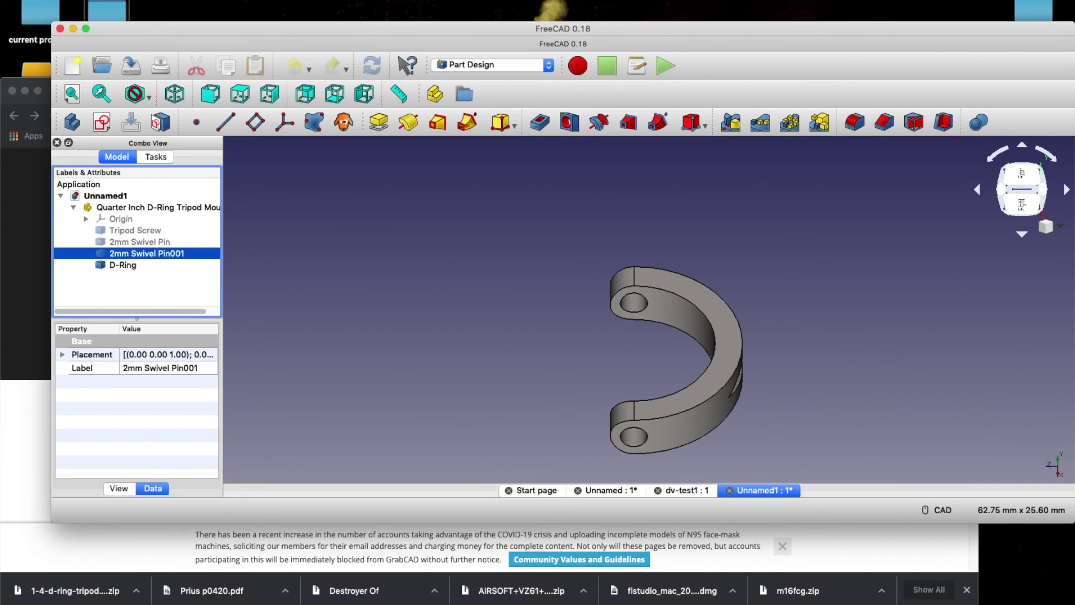
click(151, 0)
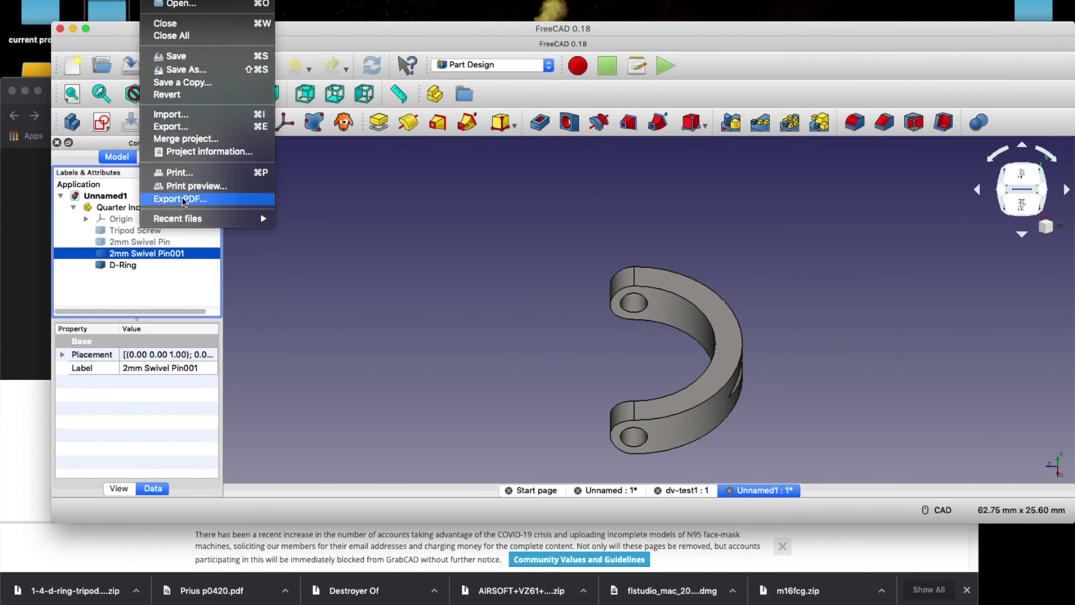
Cancel the export, then show the 2mm Swivel Pin, Tripod Screw and 2mm Swivel Pin001 again
click(175, 127)
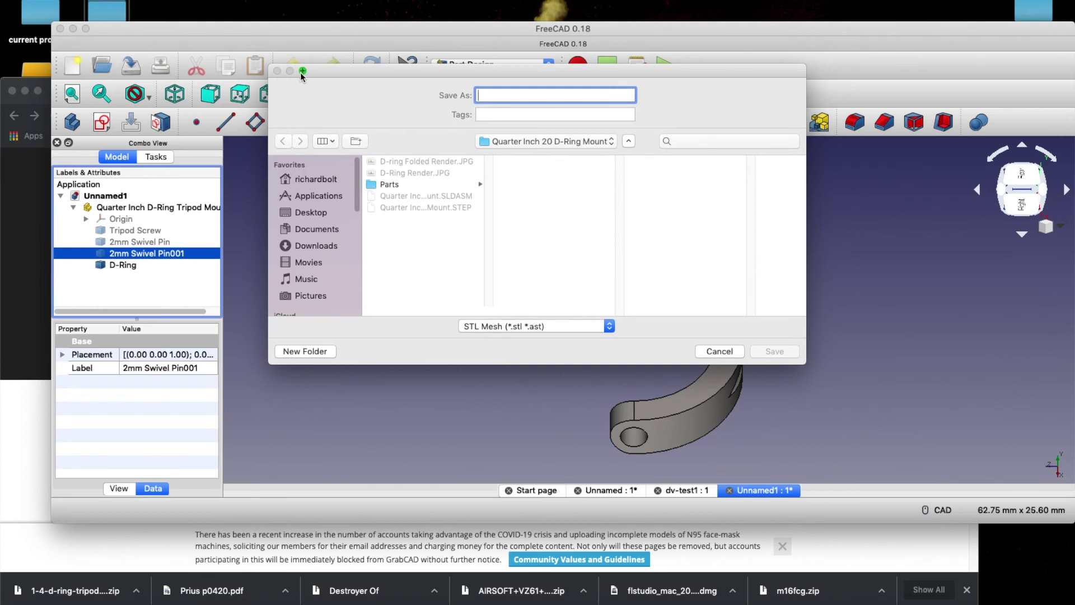
click(719, 353)
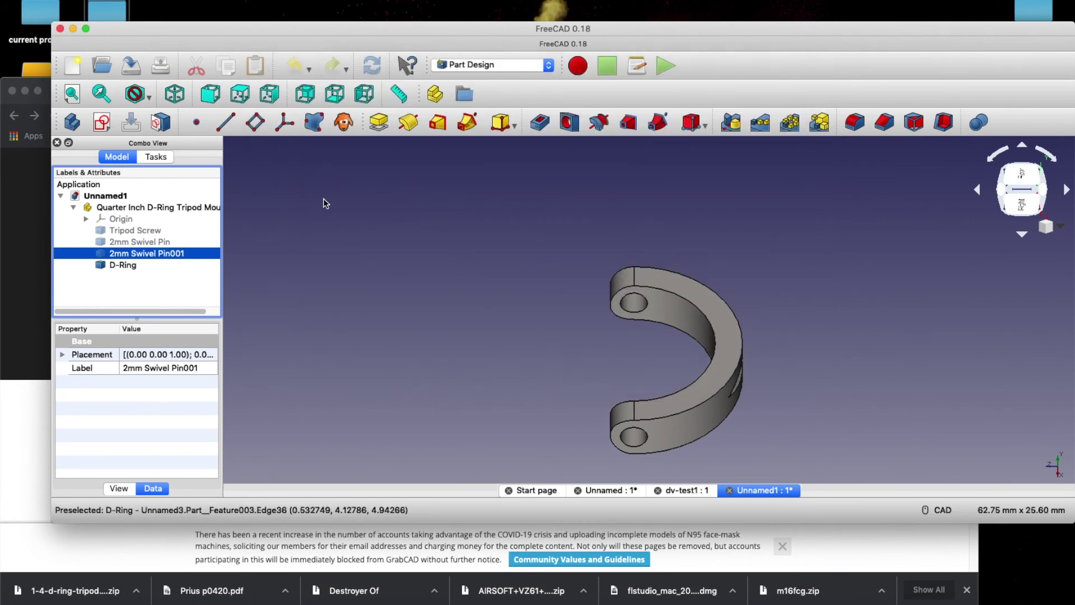
click(128, 242)
key(space)
click(120, 235)
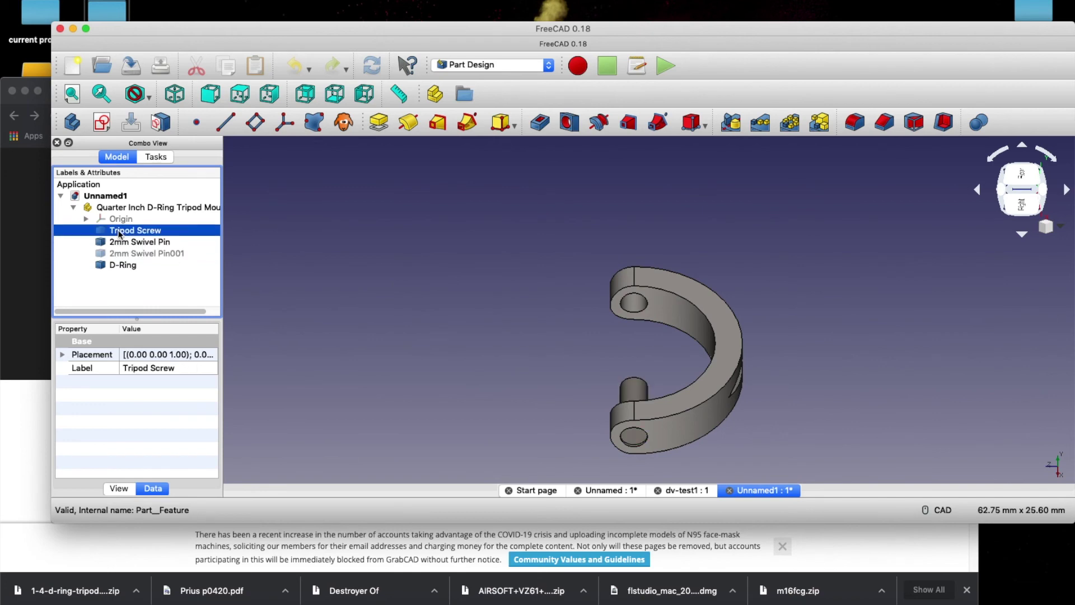
key(space)
click(123, 255)
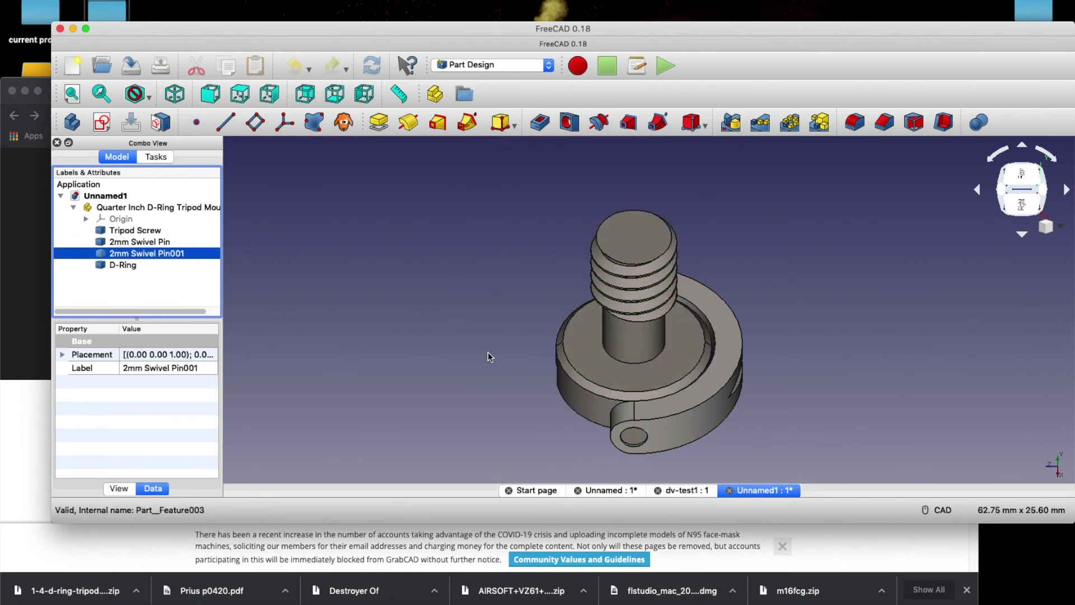